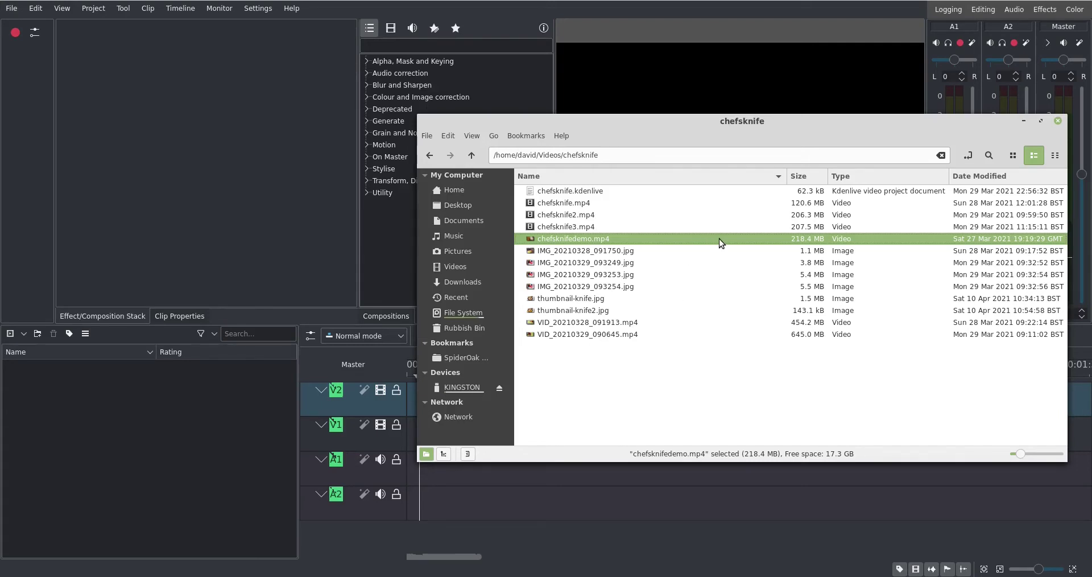
Step: Drag chefsknifedemo.mp4 from Nemo into Kdenlive's Project Bin
drag(715, 238, 18, 388)
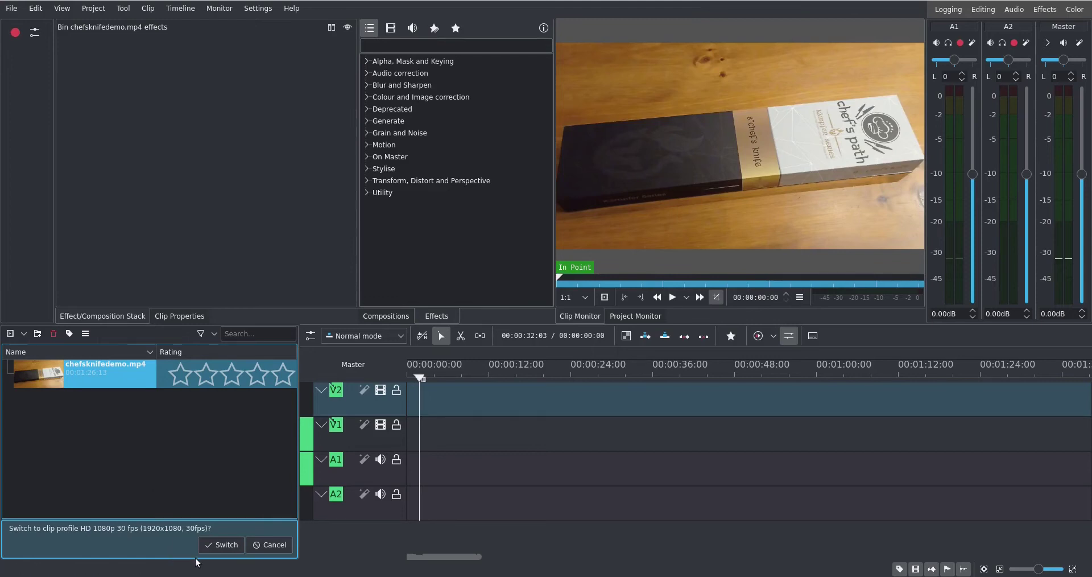
Step: Switch the project profile to HD 1080p 30 fps and select chefsknifedemo.mp4 in the bin
click(227, 545)
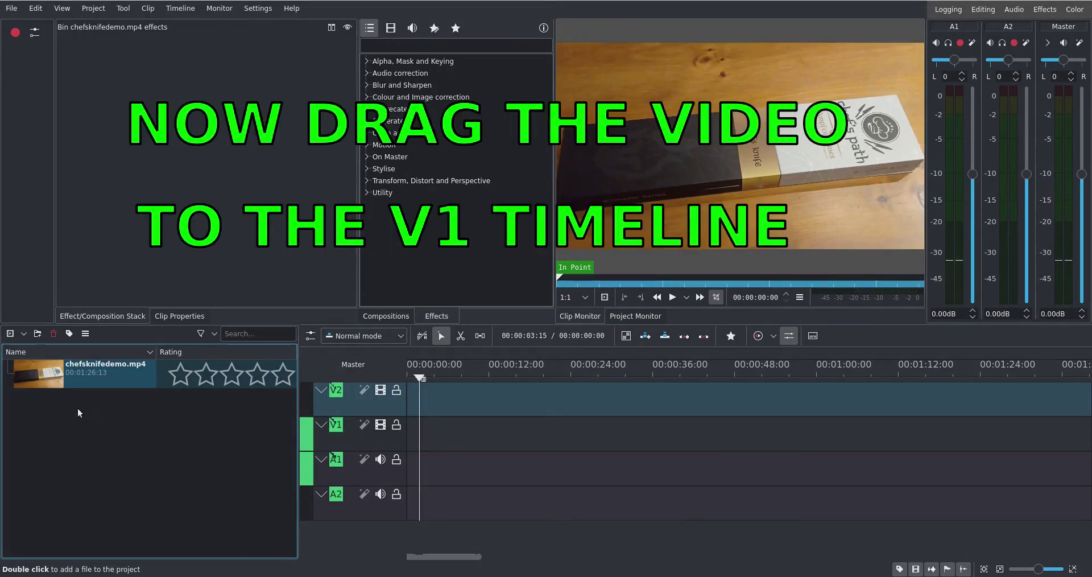
click(41, 373)
Step: Place chefsknifedemo.mp4 at the start of V1 with its audio on A1
drag(40, 372, 407, 436)
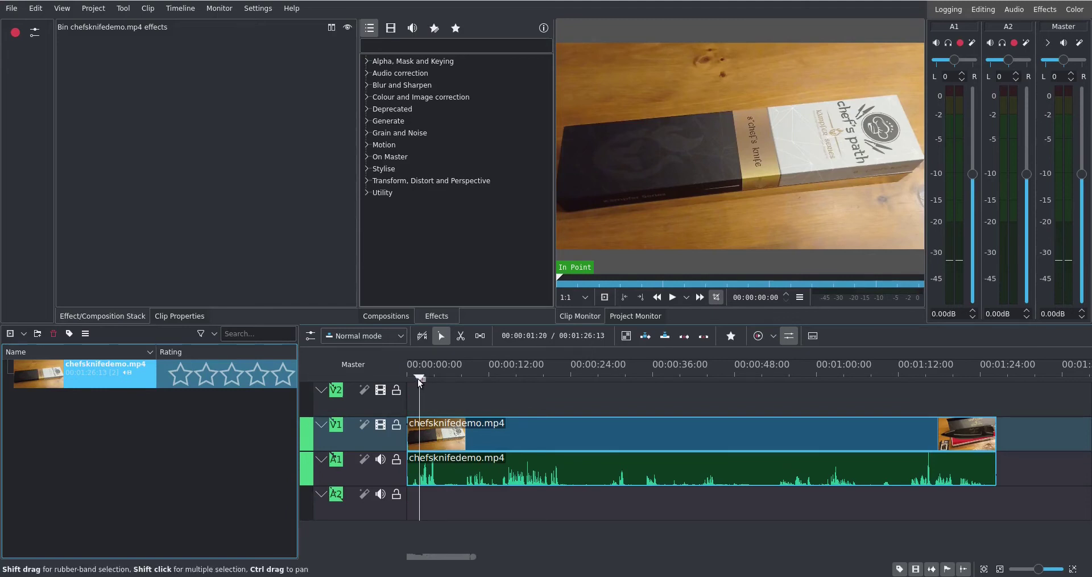
drag(419, 375, 458, 393)
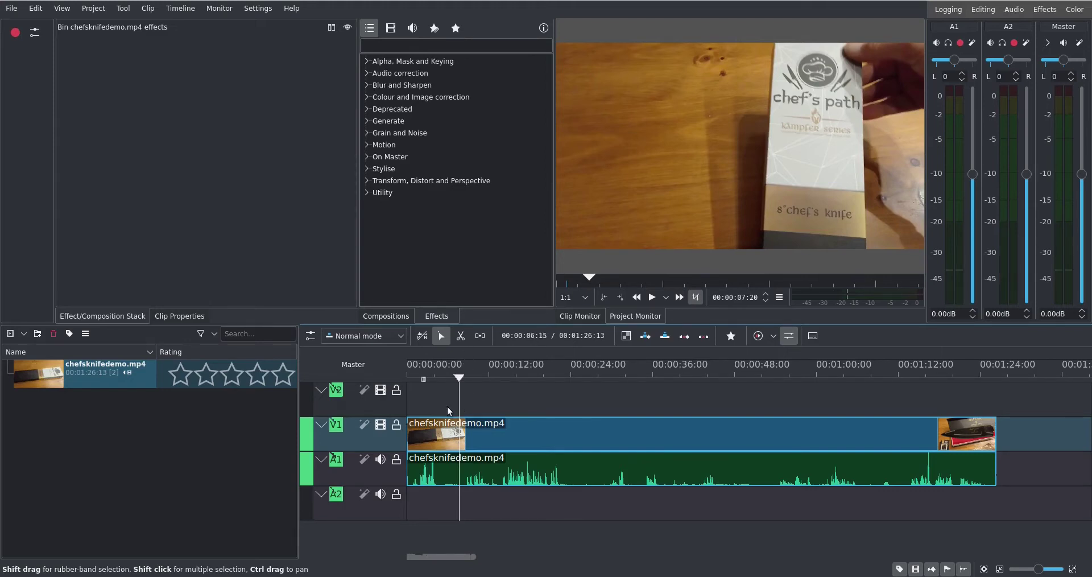
Step: Activate the Razor tool to cut the clip near 00:00:07:20
click(461, 337)
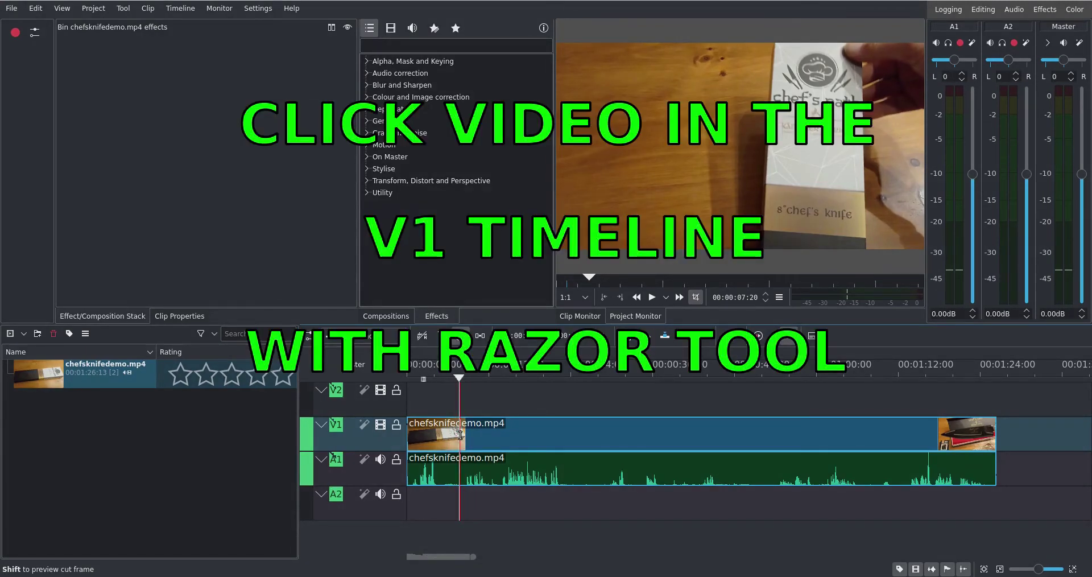
Step: Cut away the first seven seconds and slide the remaining clip to zero, running 01:18:23
click(460, 435)
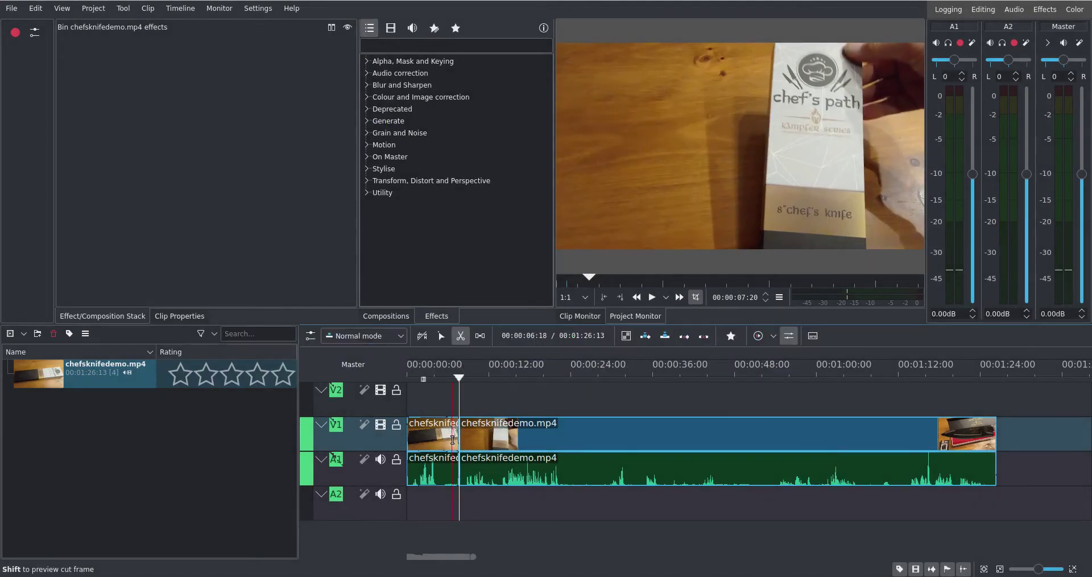
click(441, 337)
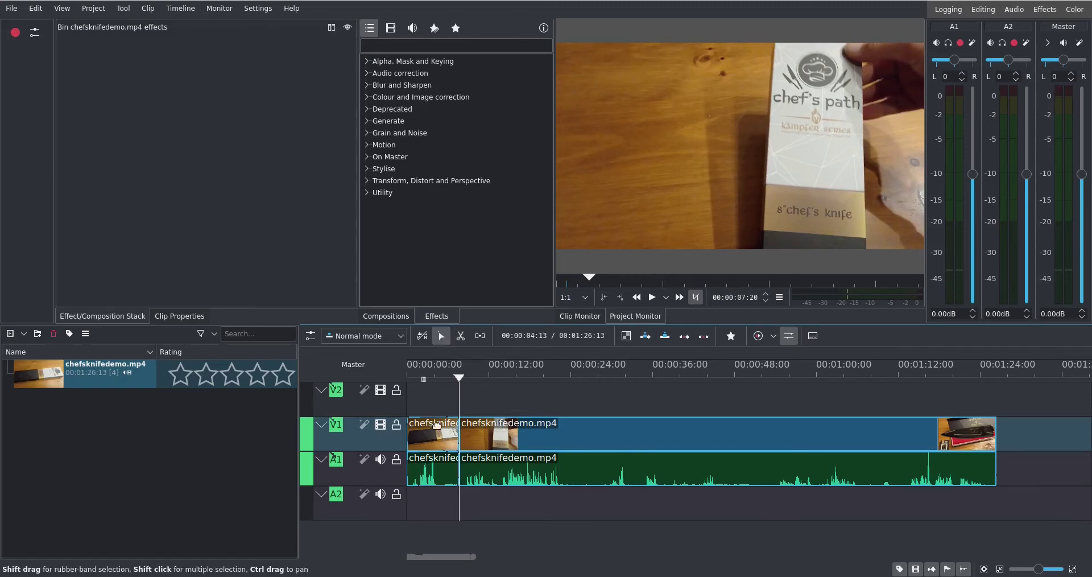
click(438, 441)
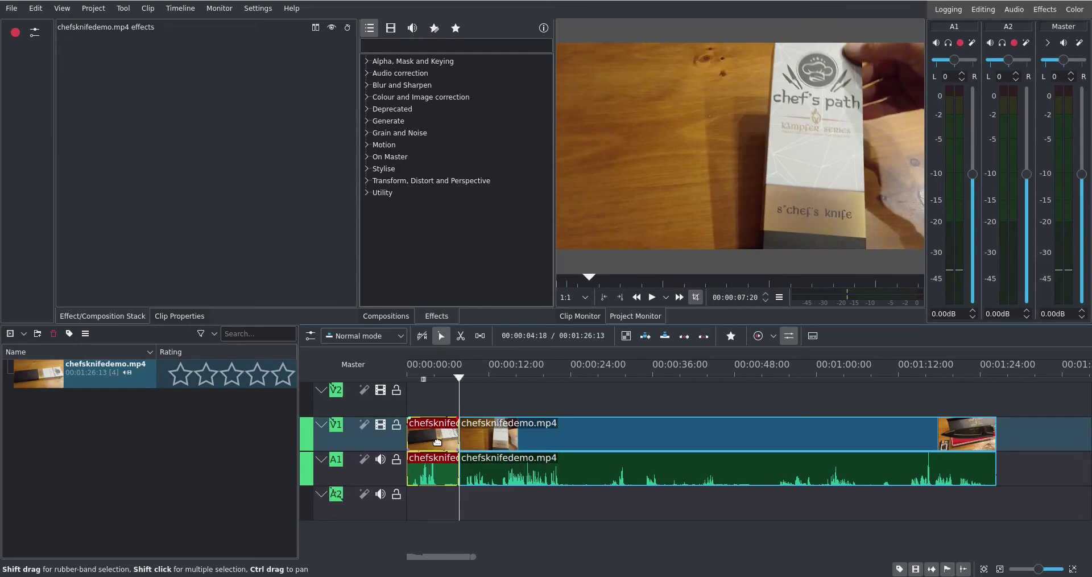
key(Delete)
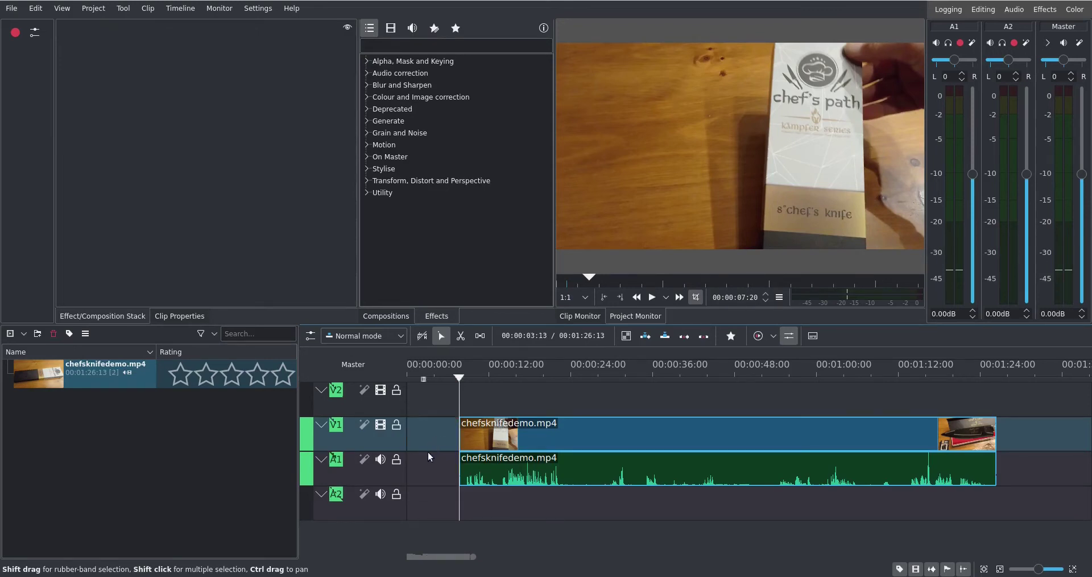
drag(557, 435, 505, 443)
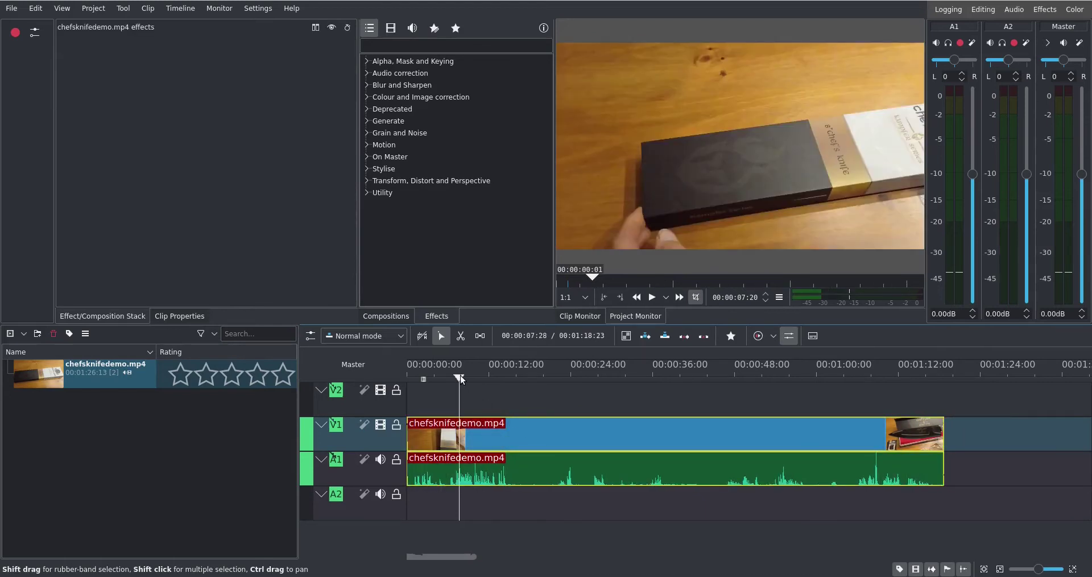
Step: Razor-cut and delete the clip's final seconds so the timeline ends at 01:16:27
drag(460, 375, 931, 400)
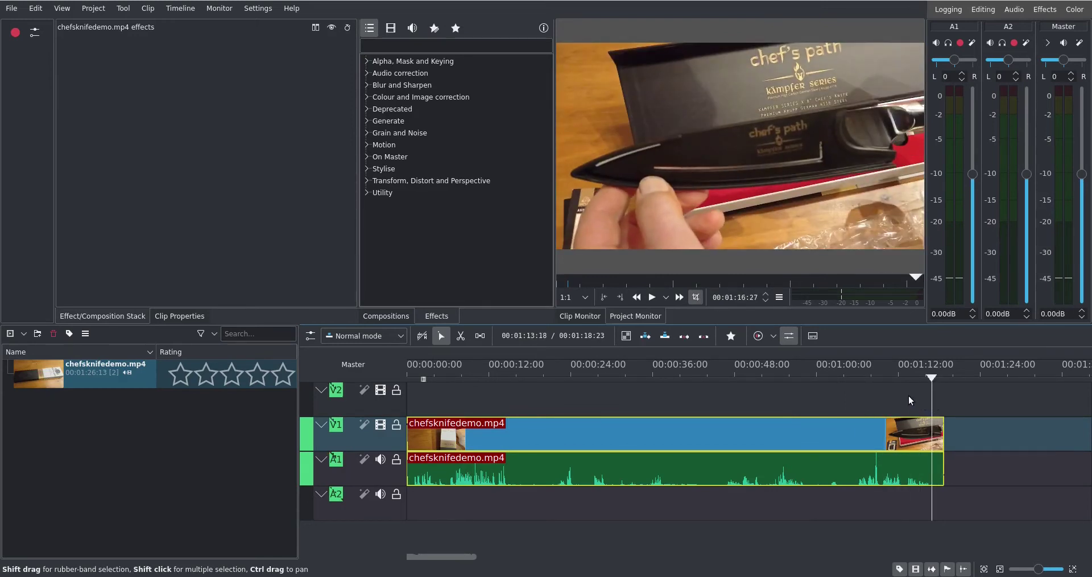
click(462, 337)
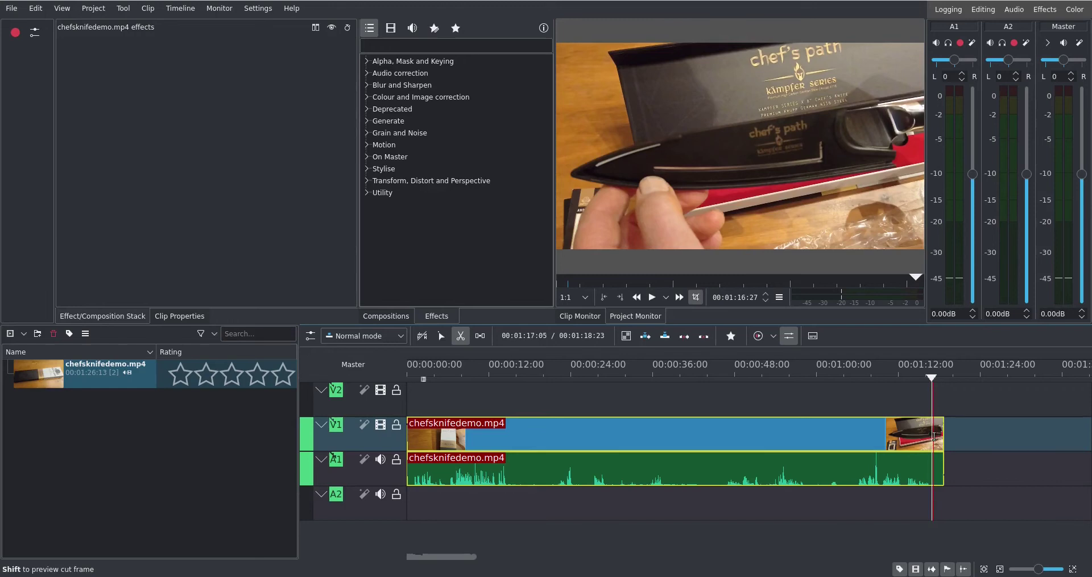
click(932, 438)
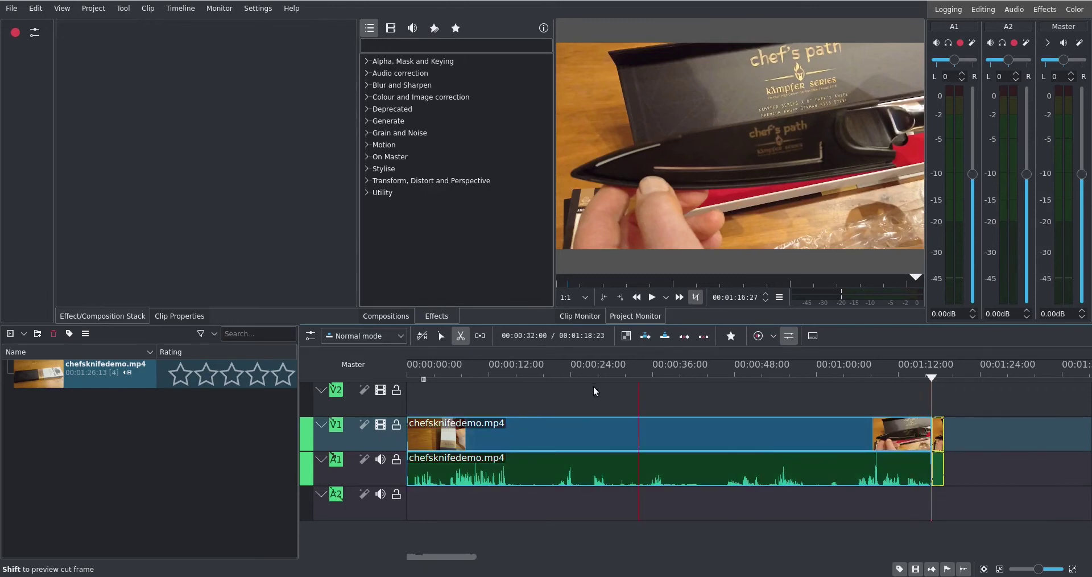
click(441, 340)
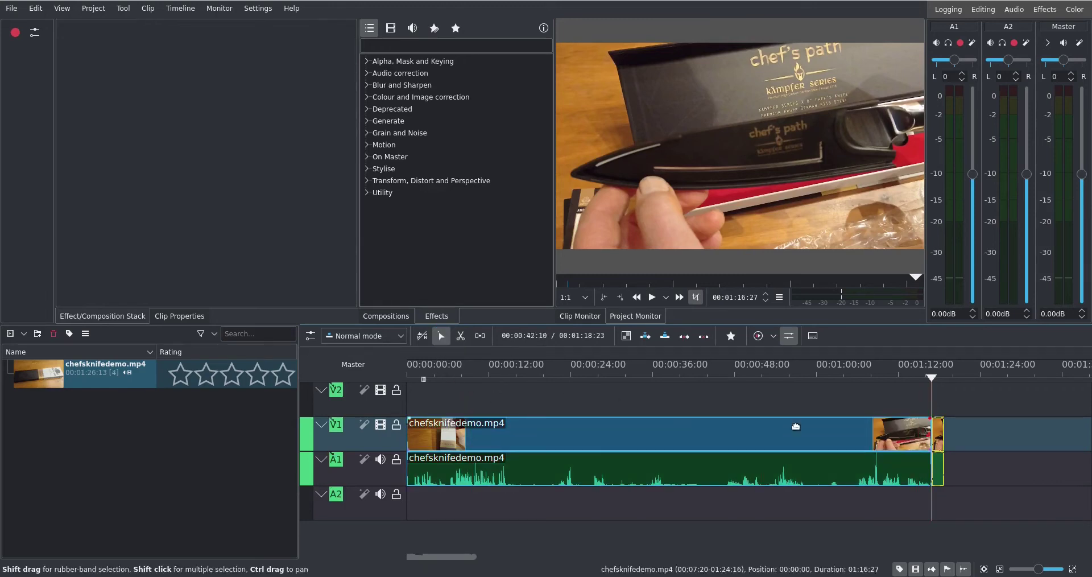
drag(936, 437, 963, 444)
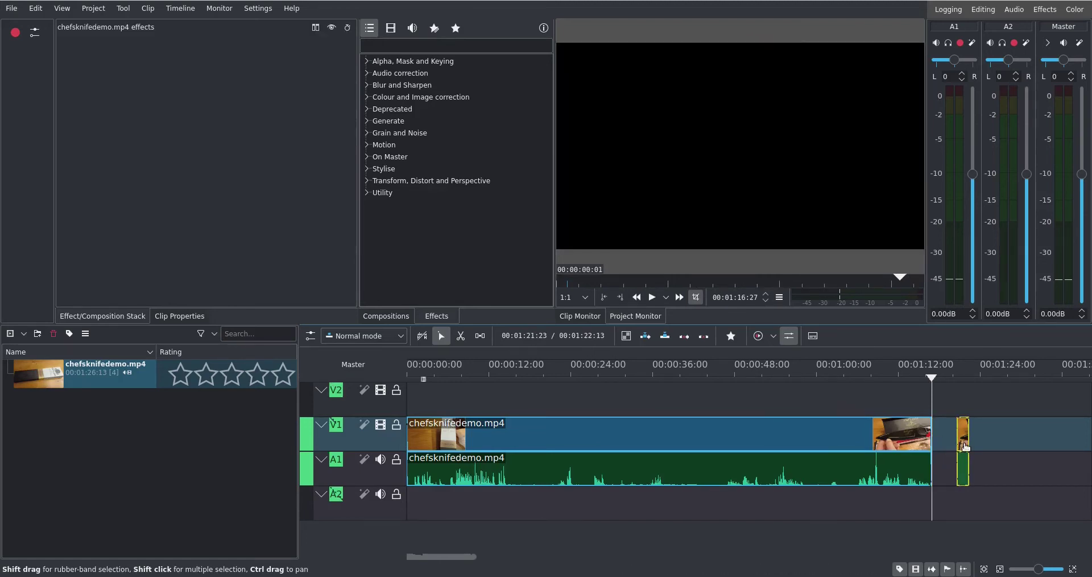
key(Delete)
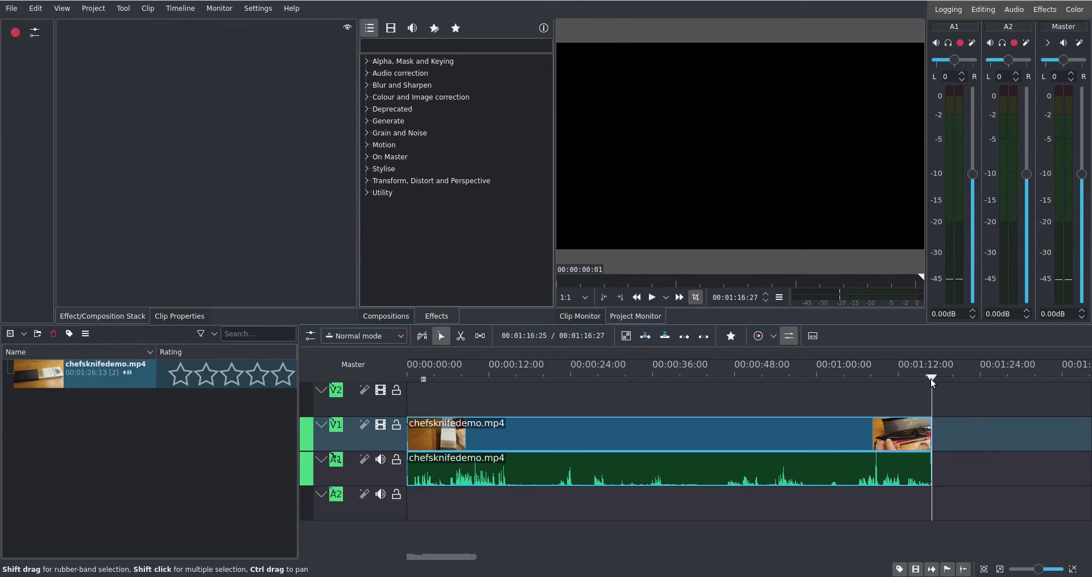
drag(931, 379, 669, 409)
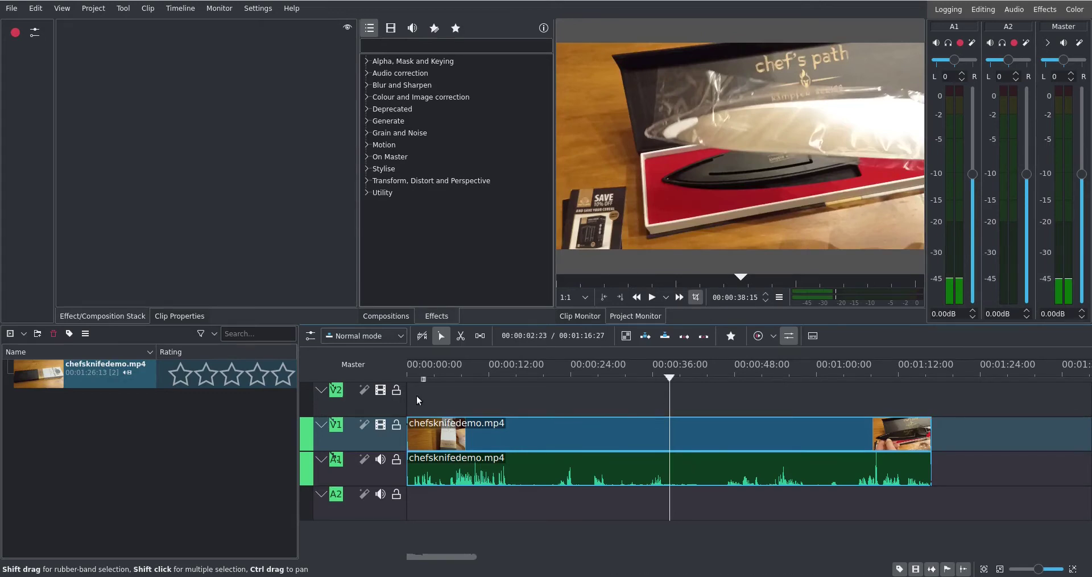
Step: Razor-cut the clip at about 38:15 and 46:08
click(460, 335)
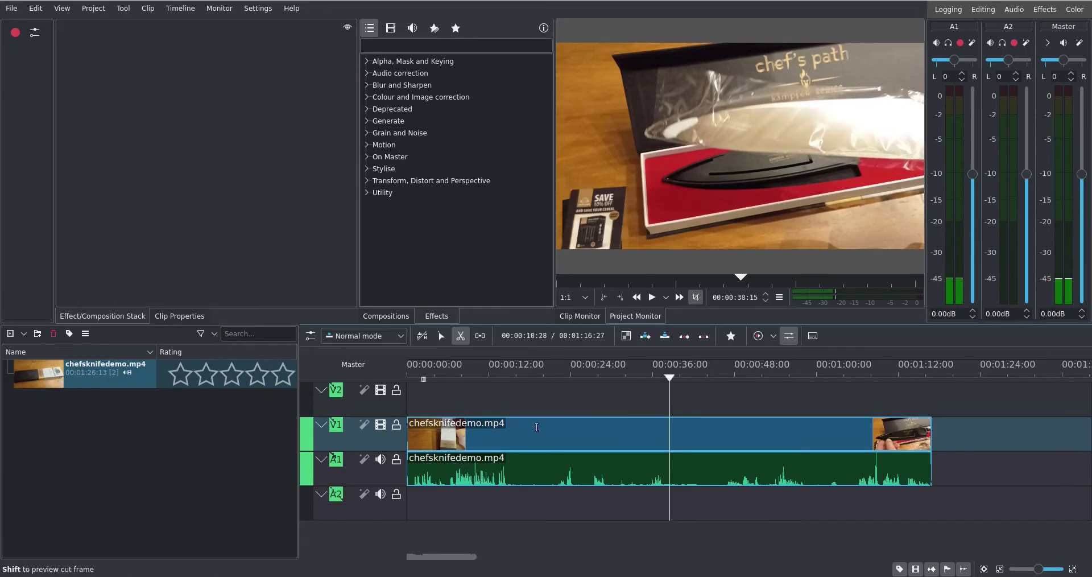
click(670, 436)
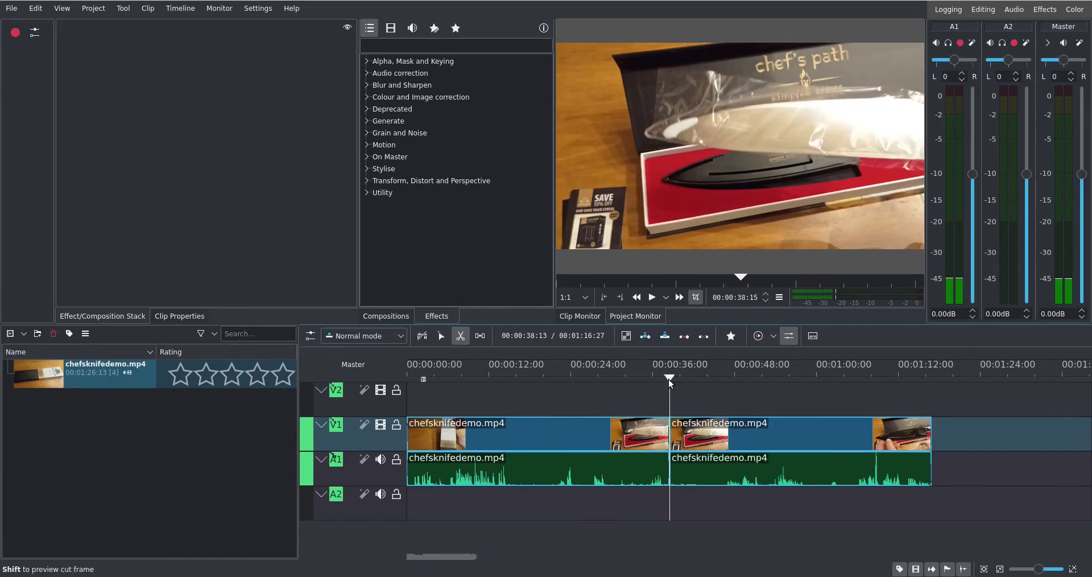
drag(669, 378, 723, 378)
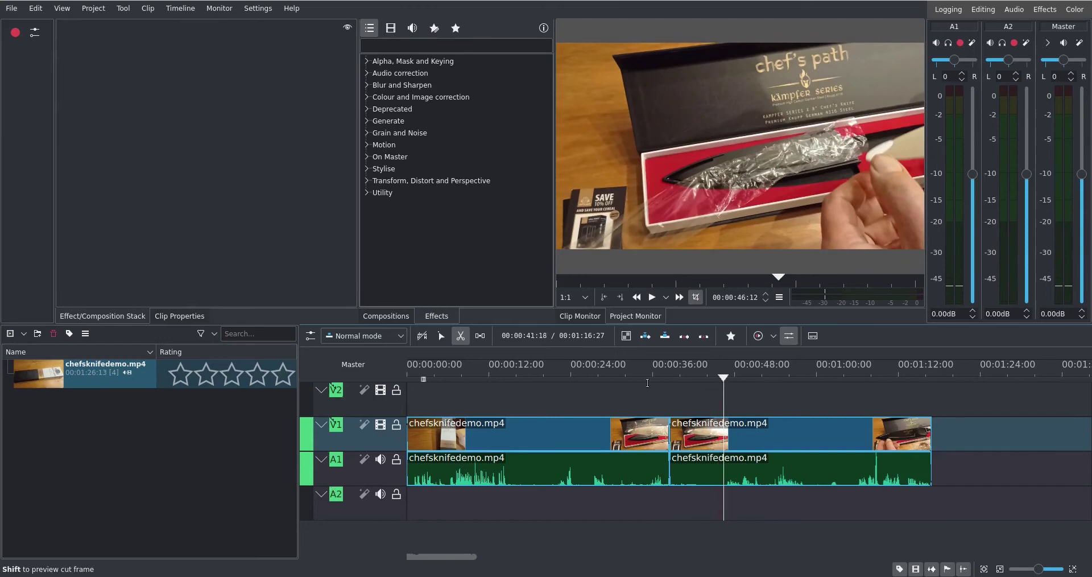
click(723, 435)
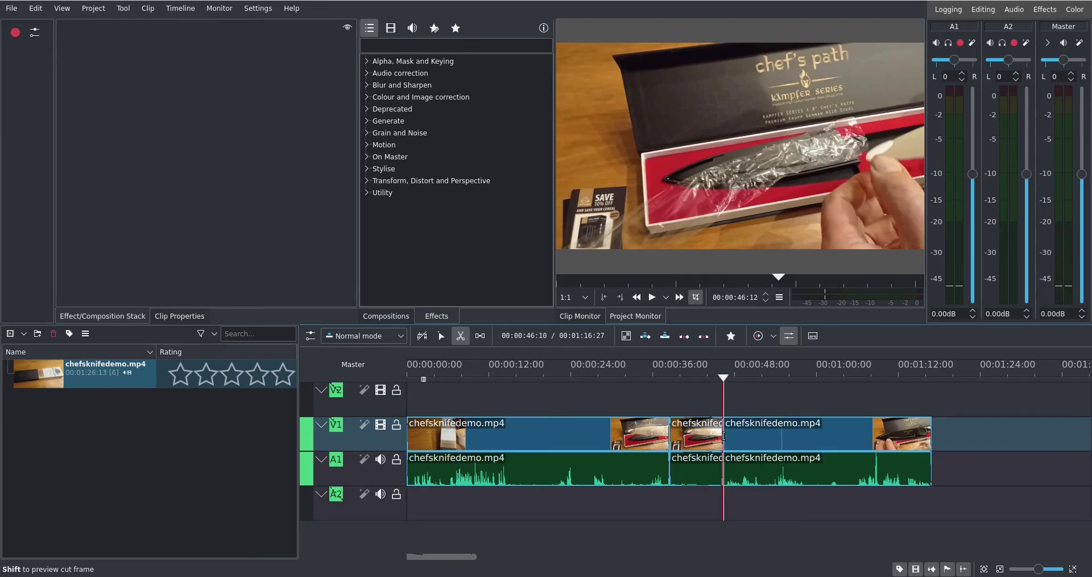
Step: Delete the middle piece and close the gap, leaving 01:09:02 of footage
click(441, 338)
click(687, 443)
key(Delete)
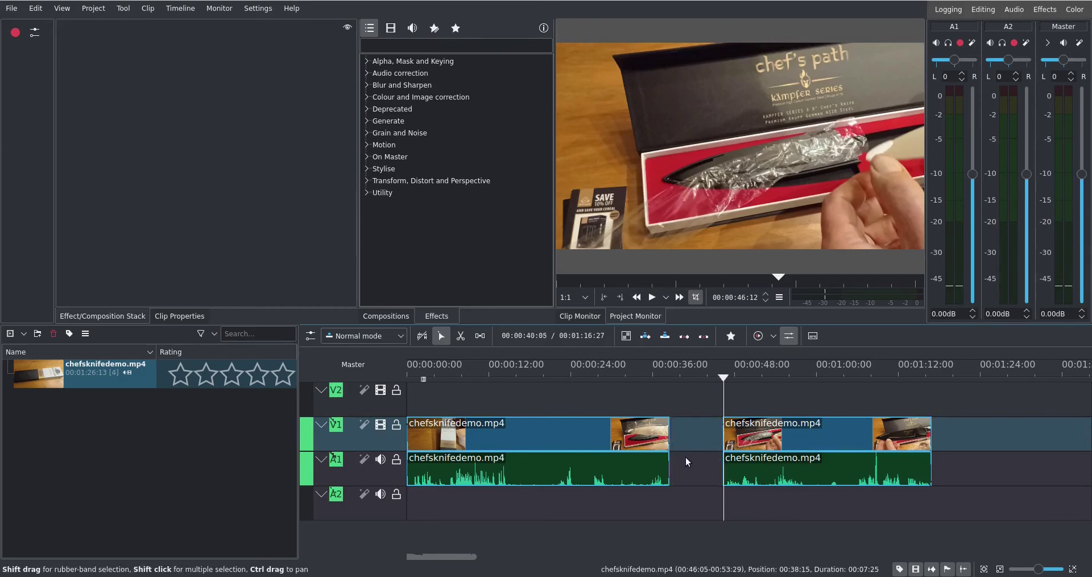
drag(774, 433, 720, 432)
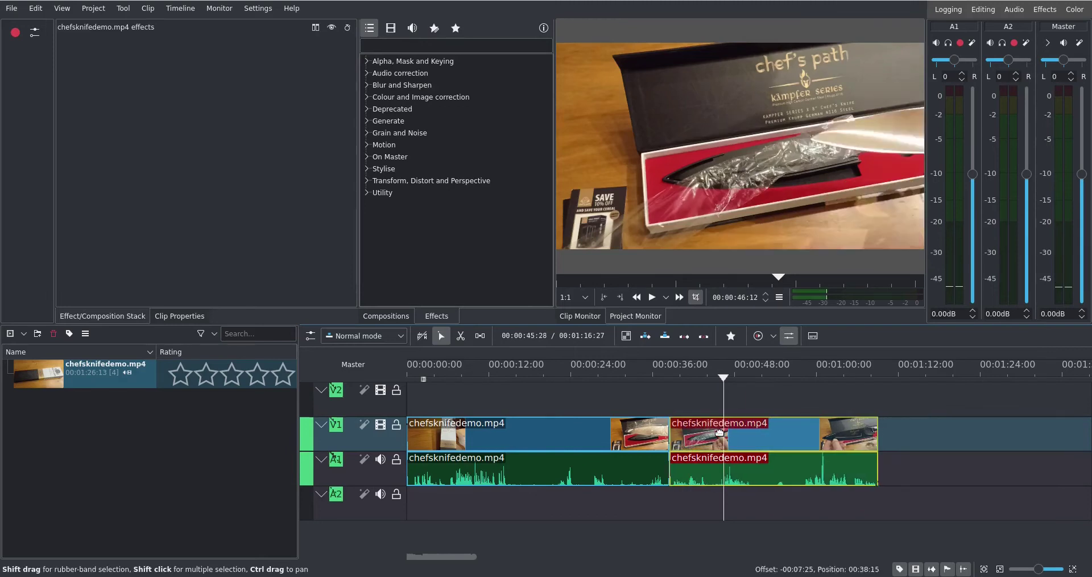
click(723, 378)
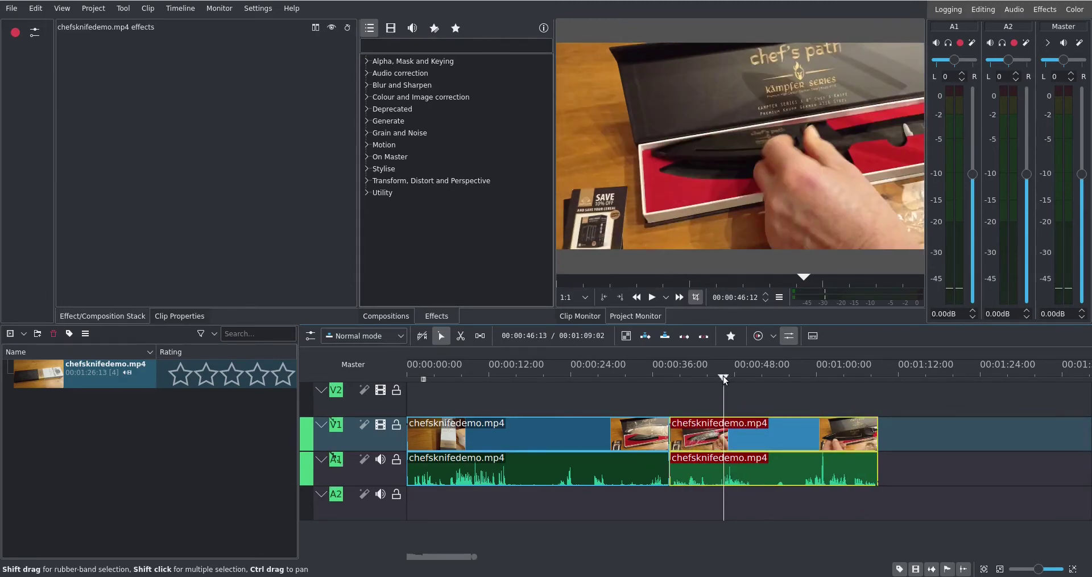
drag(723, 376, 596, 396)
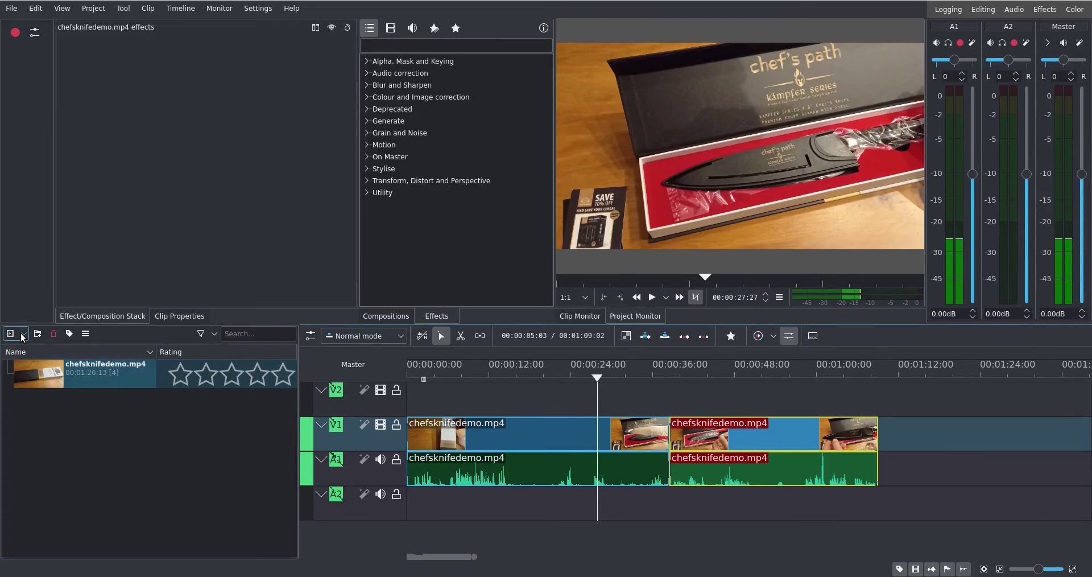
Step: Dismiss an empty Title Clip dialog and return the playhead to near 00:00:02
click(23, 334)
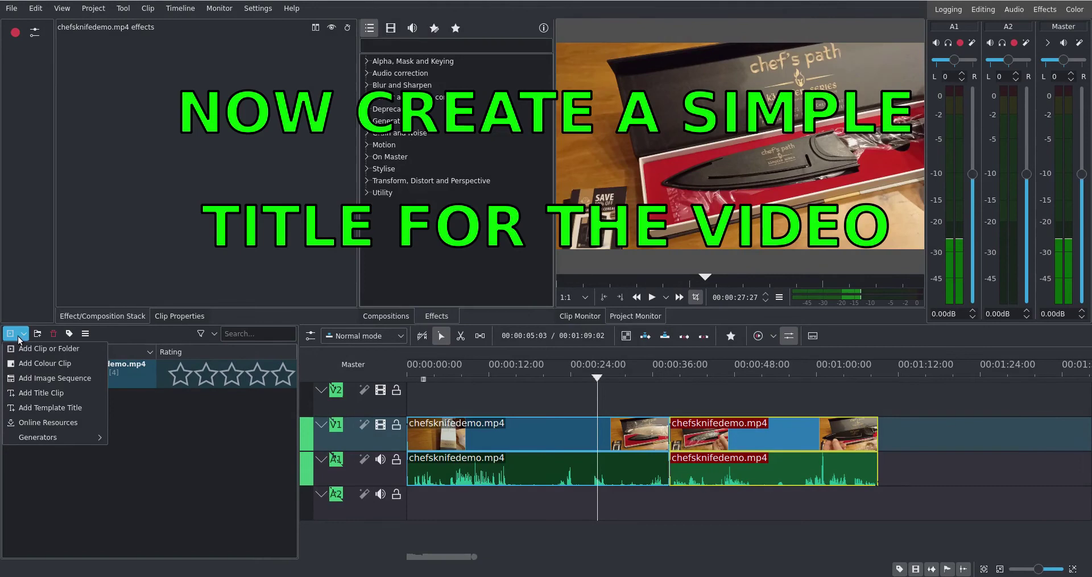
click(29, 393)
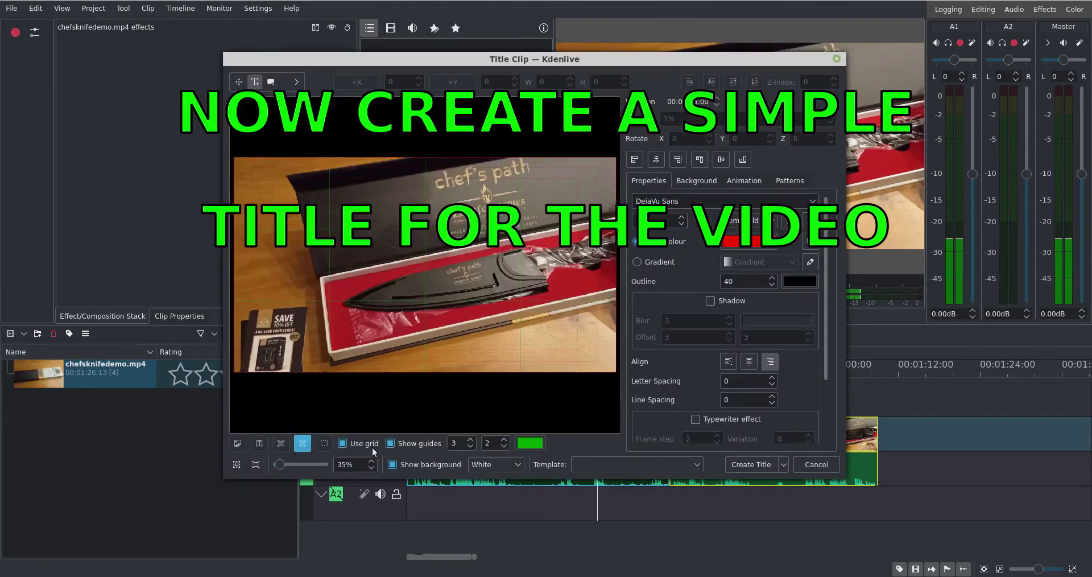
click(802, 466)
drag(599, 377, 421, 403)
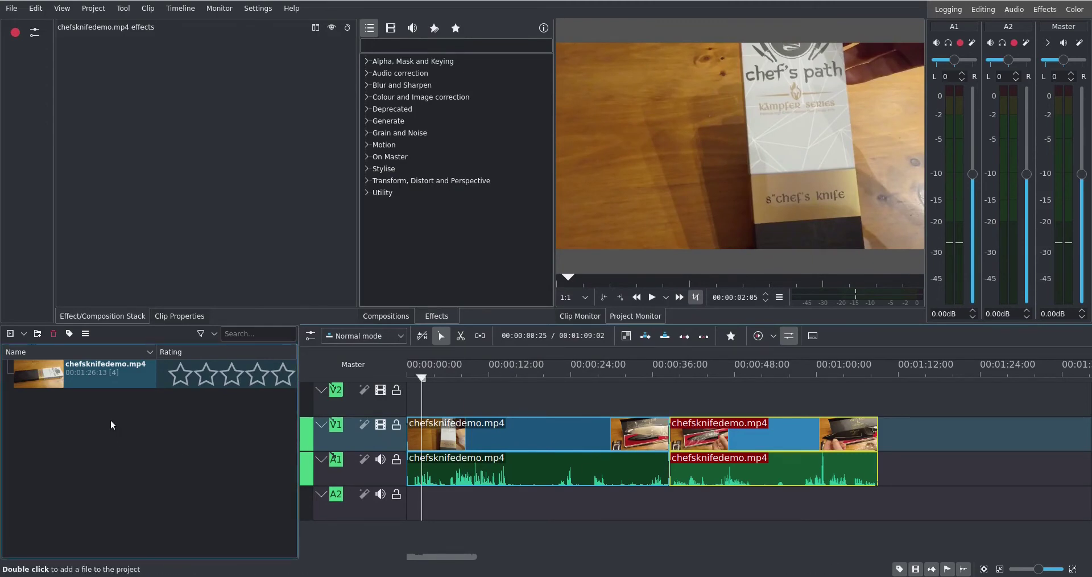
click(22, 335)
Step: Add 'CHEFS KNIFE REVIEW' text to a new title and move it toward the lower left
click(41, 394)
click(292, 241)
text(CHEFS KNIFE REVIEW)
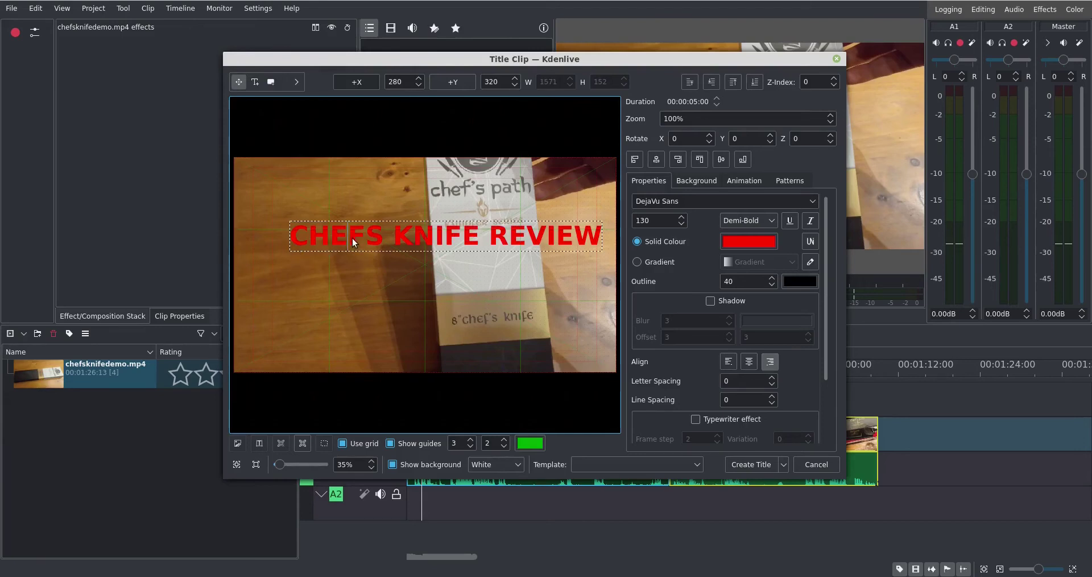
click(423, 298)
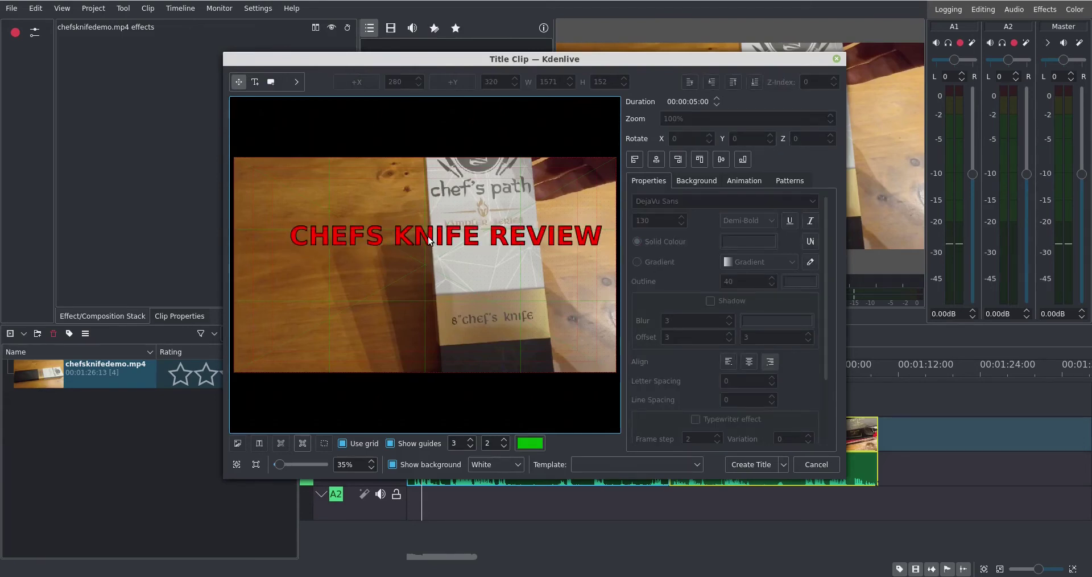
drag(427, 236, 408, 257)
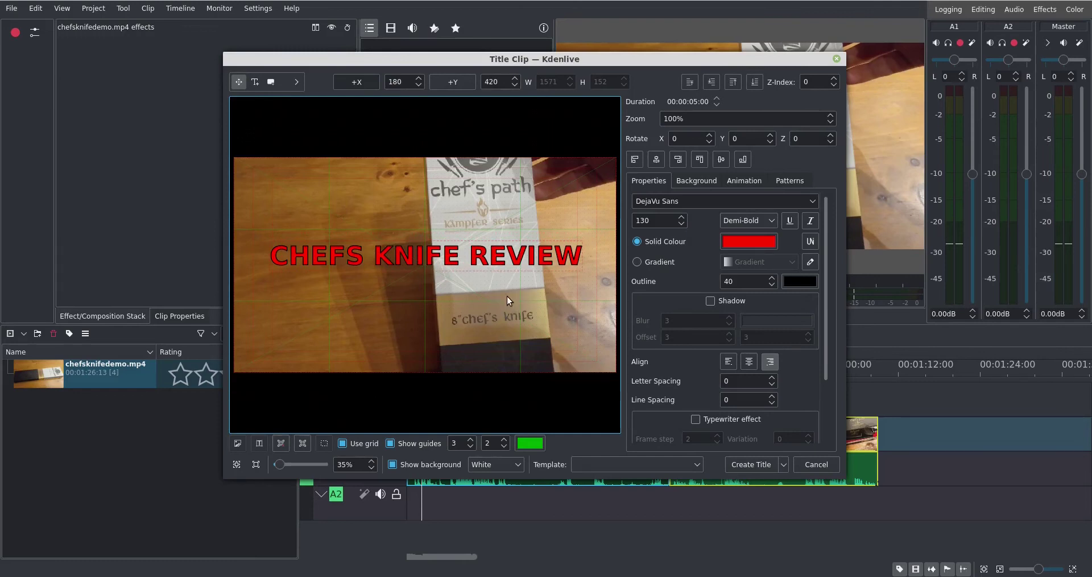
Step: Make the title text bright green at size 140 and create the title clip
click(743, 245)
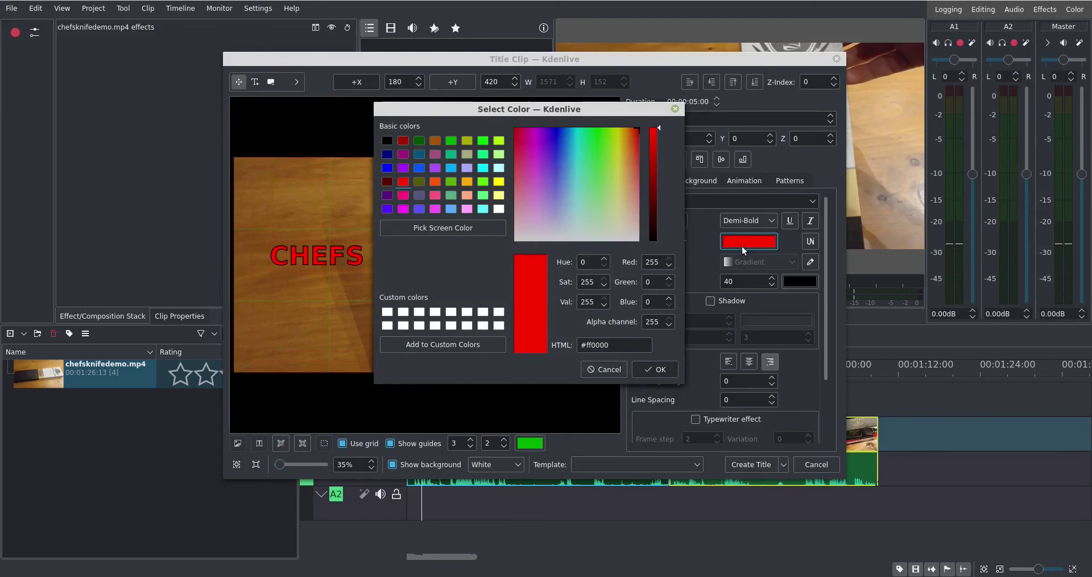
click(482, 141)
click(663, 367)
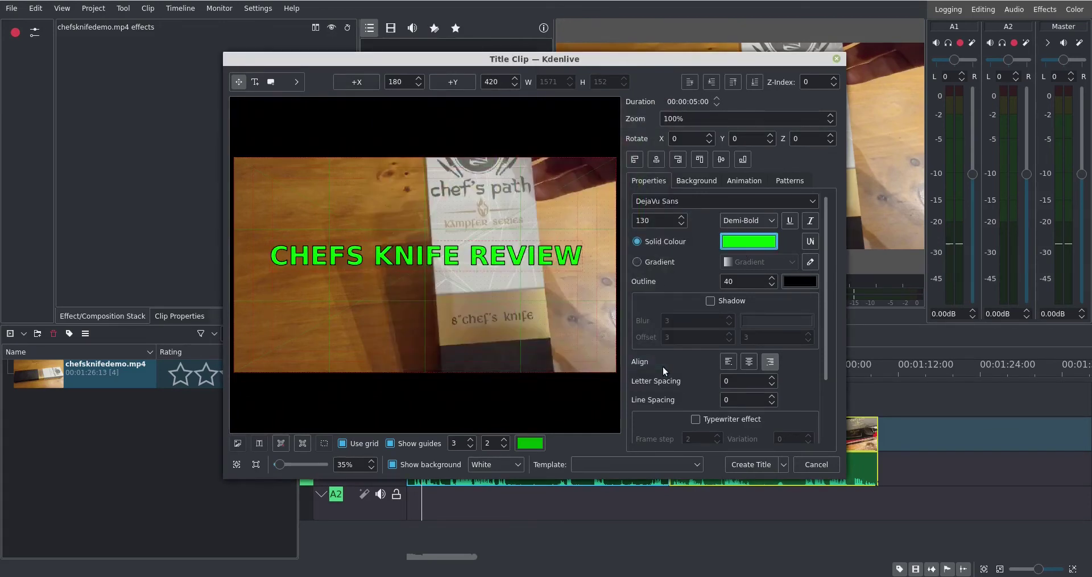
click(646, 219)
key(BackSpace)
key(BackSpace)
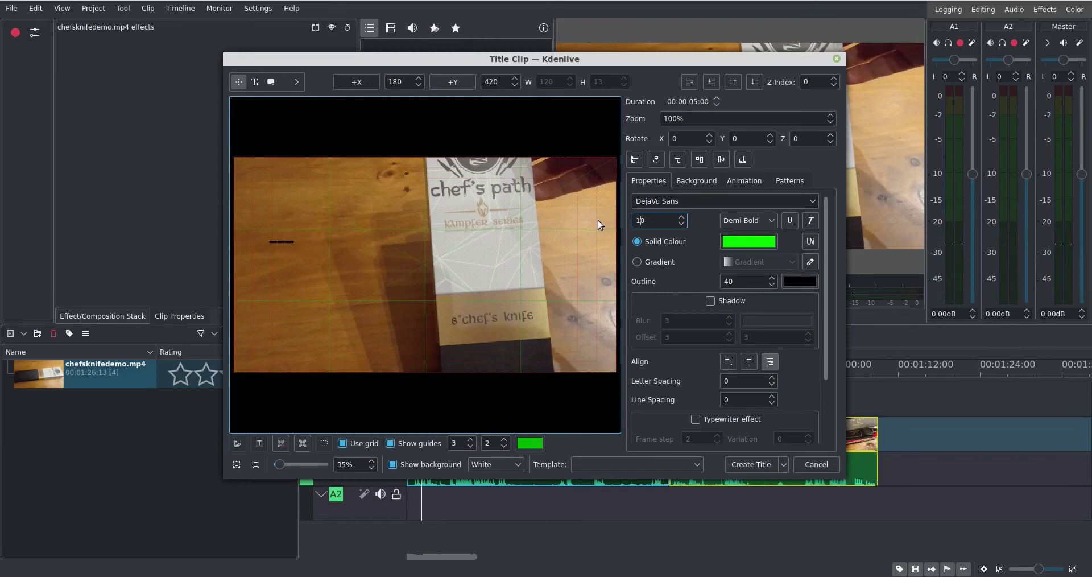
text(40)
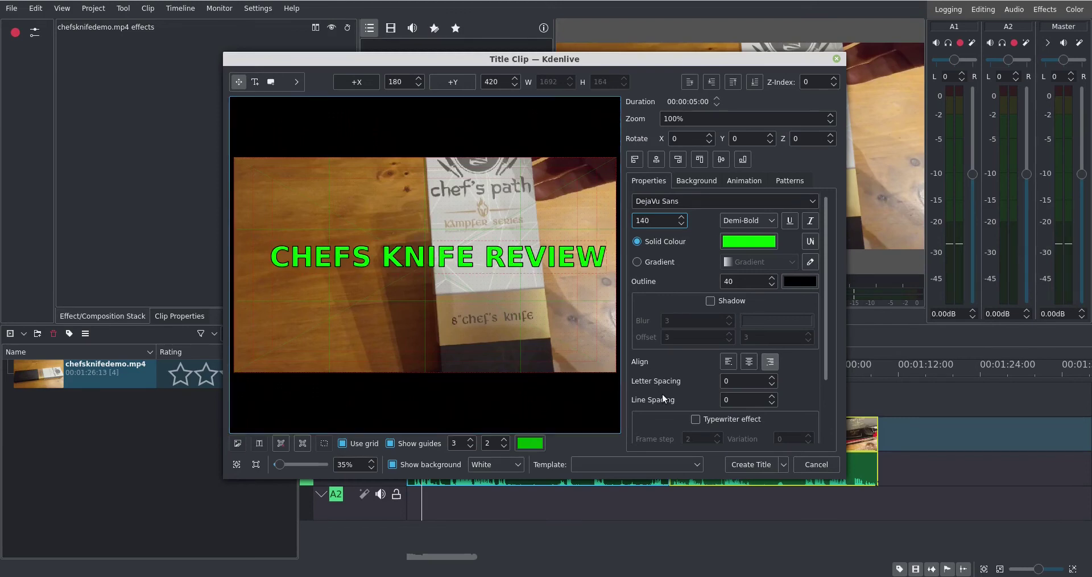
click(751, 464)
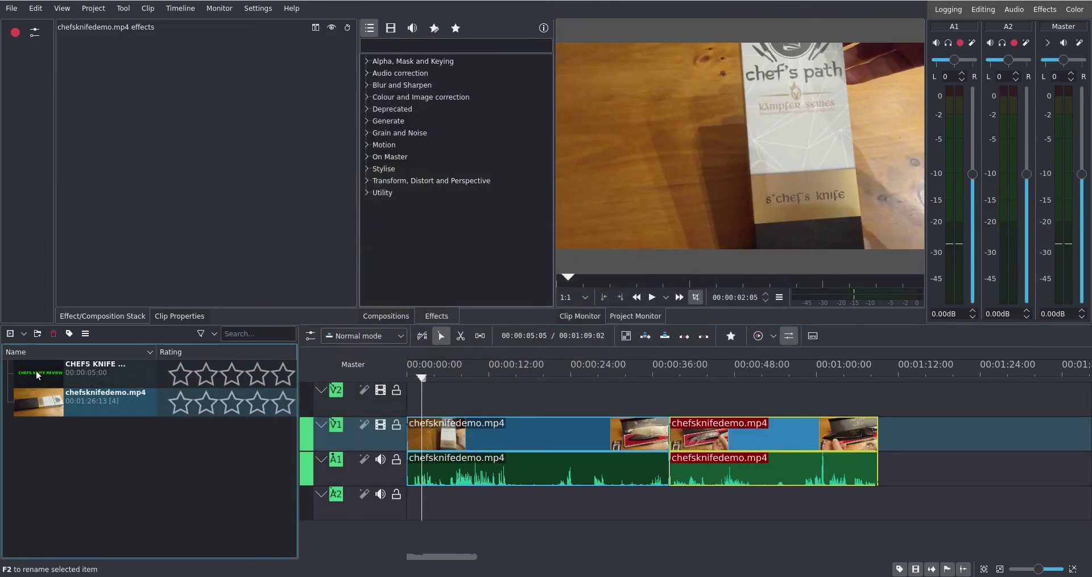
Step: Place the title clip at the start of V2 and preview the overlay in the monitor
drag(36, 371, 415, 393)
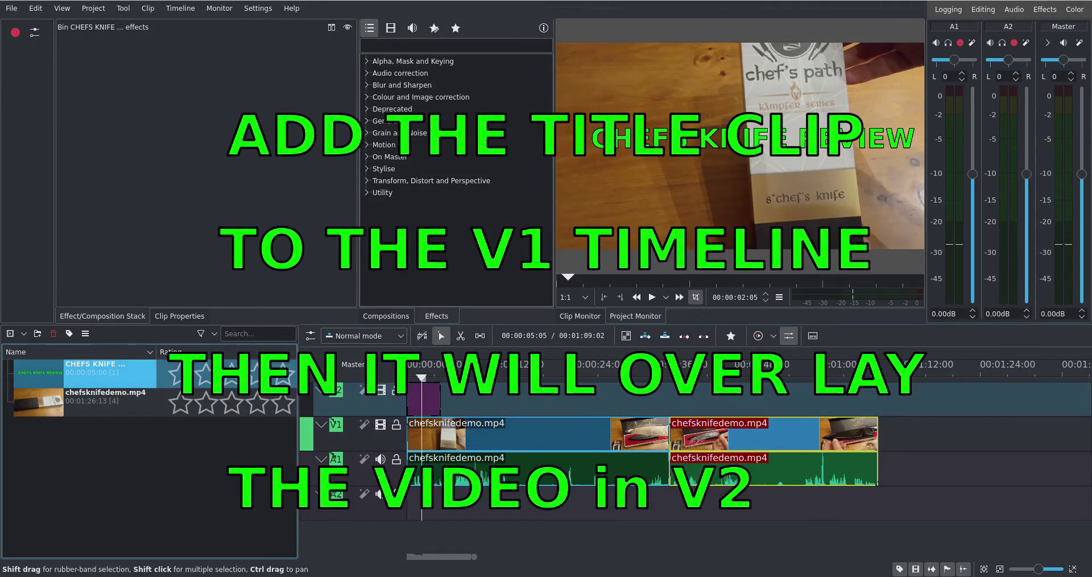
click(411, 378)
key(space)
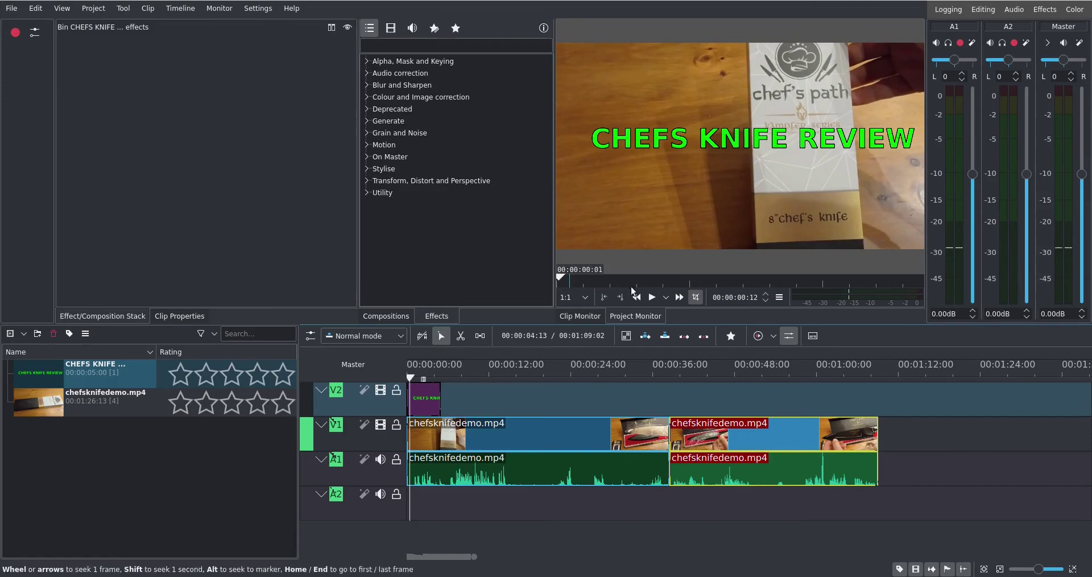
click(652, 296)
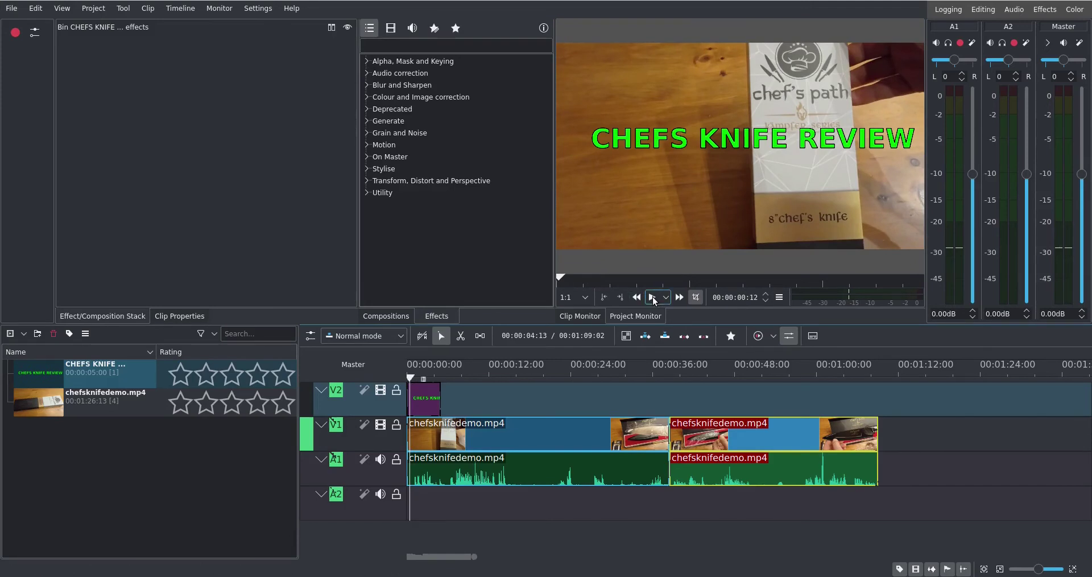
click(652, 297)
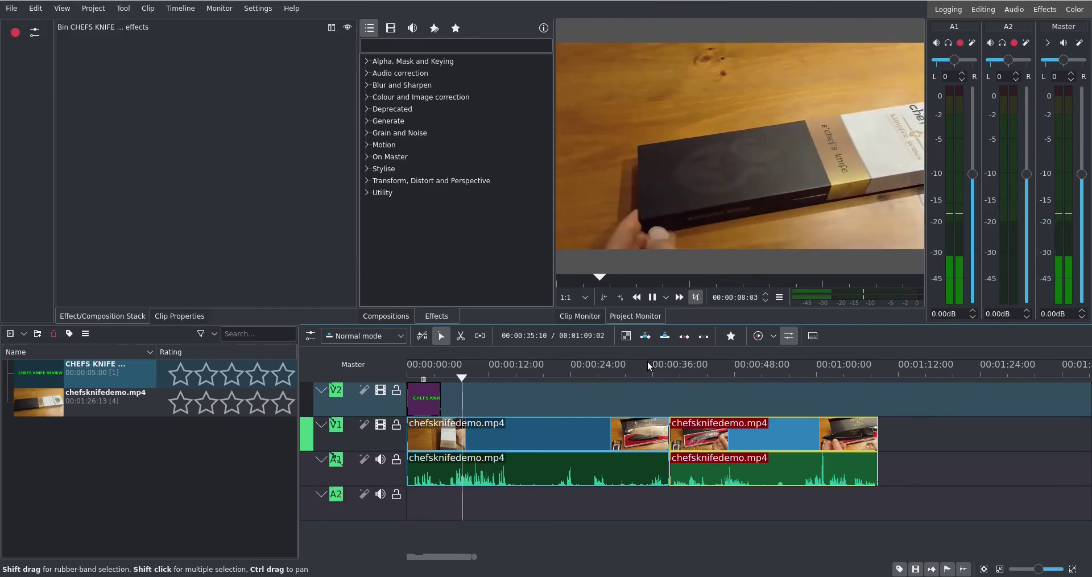
click(652, 297)
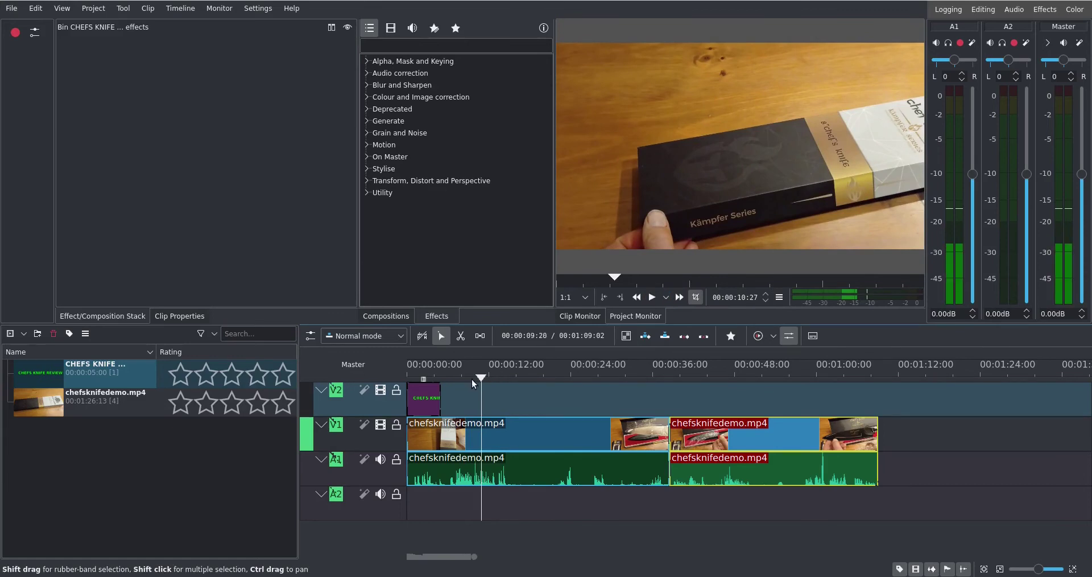
drag(475, 378, 864, 401)
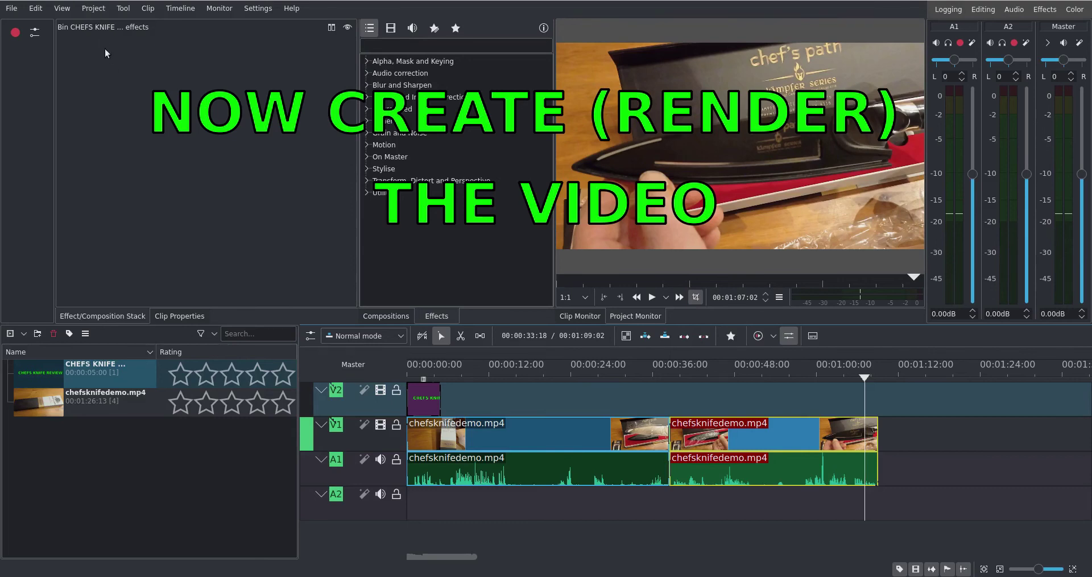
Step: Open the Project menu to reach the render command
click(95, 9)
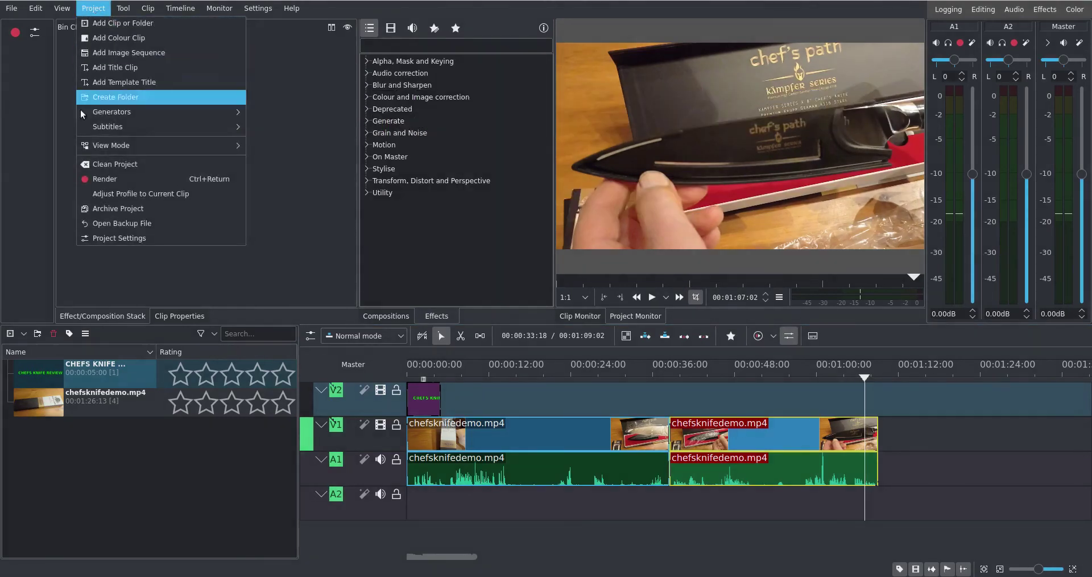
Step: Render the full project as MP4-H264/AAC to demo3.mp4
click(104, 178)
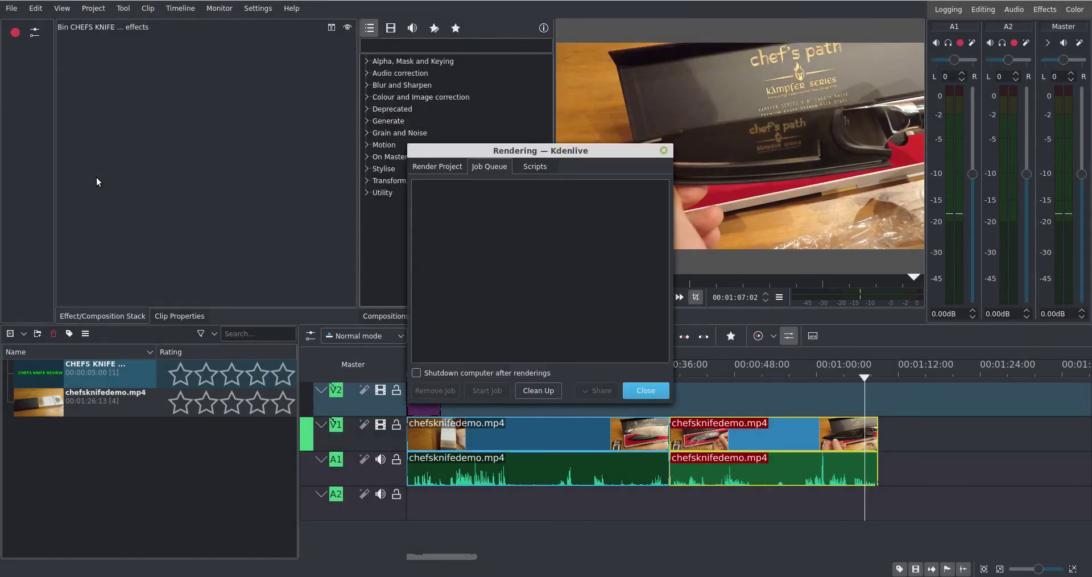
click(420, 168)
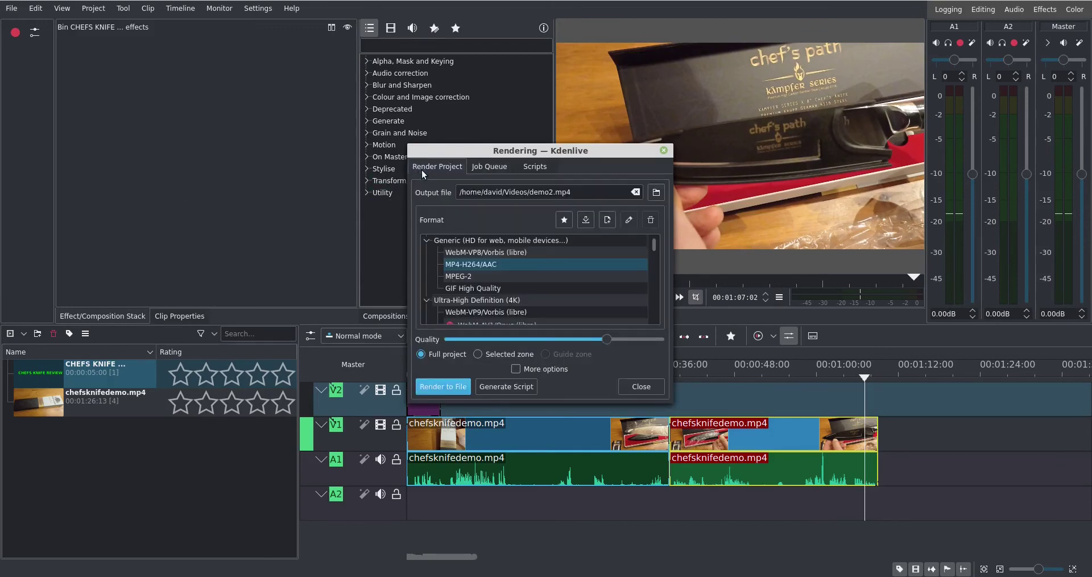
click(478, 263)
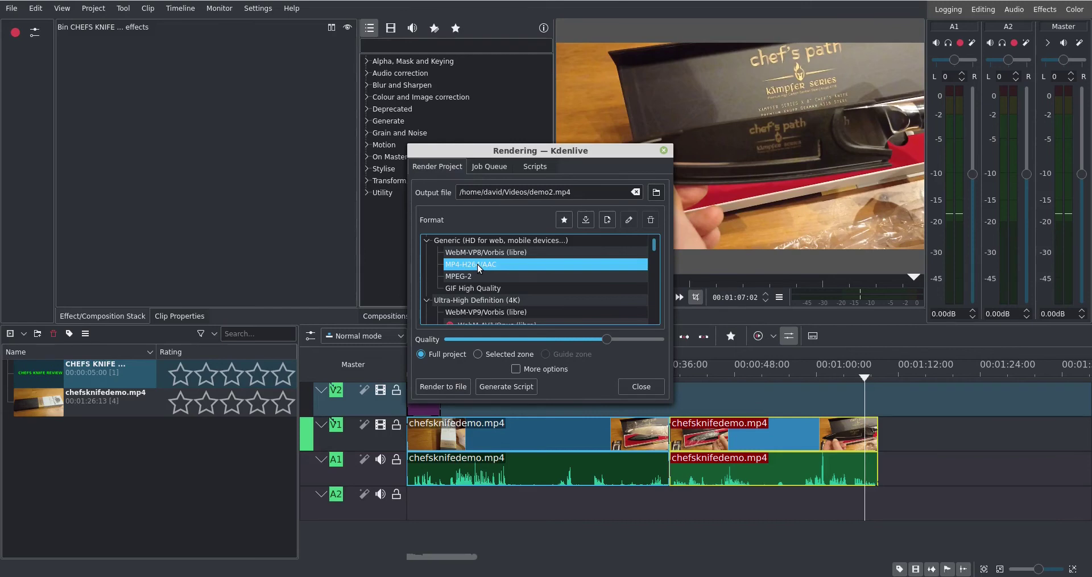
click(539, 192)
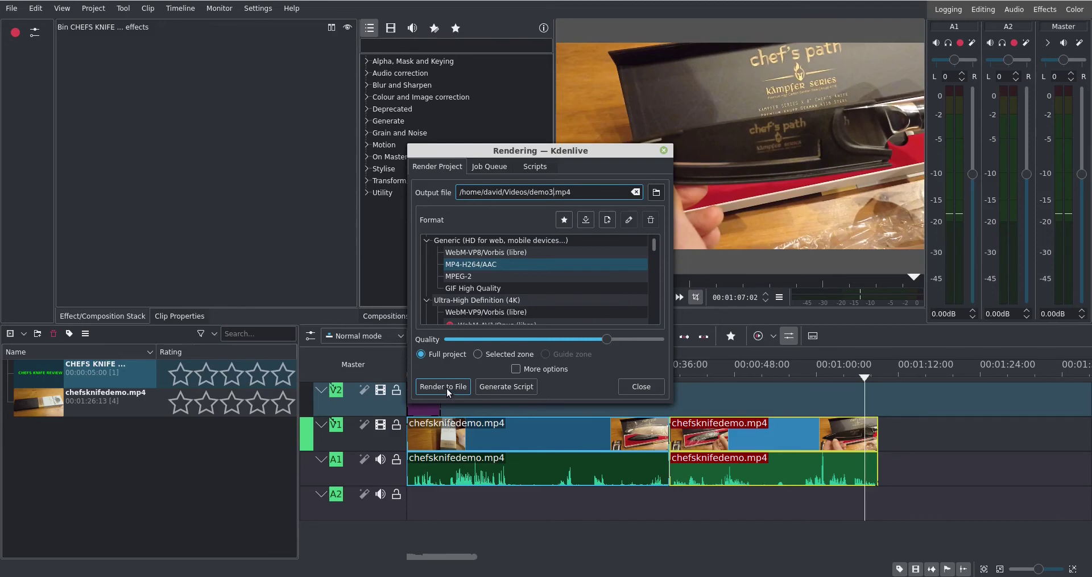
click(446, 388)
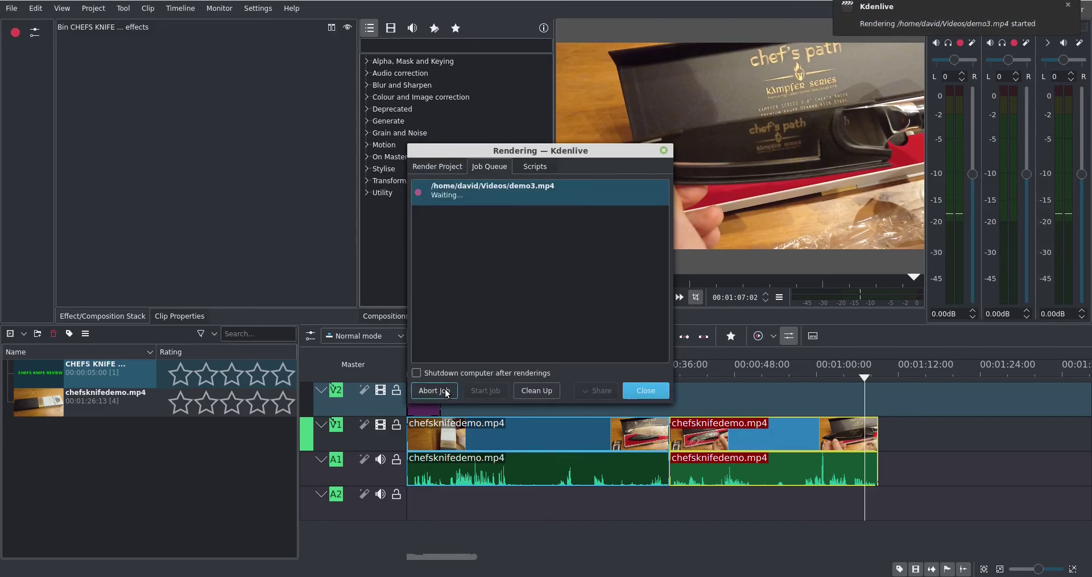